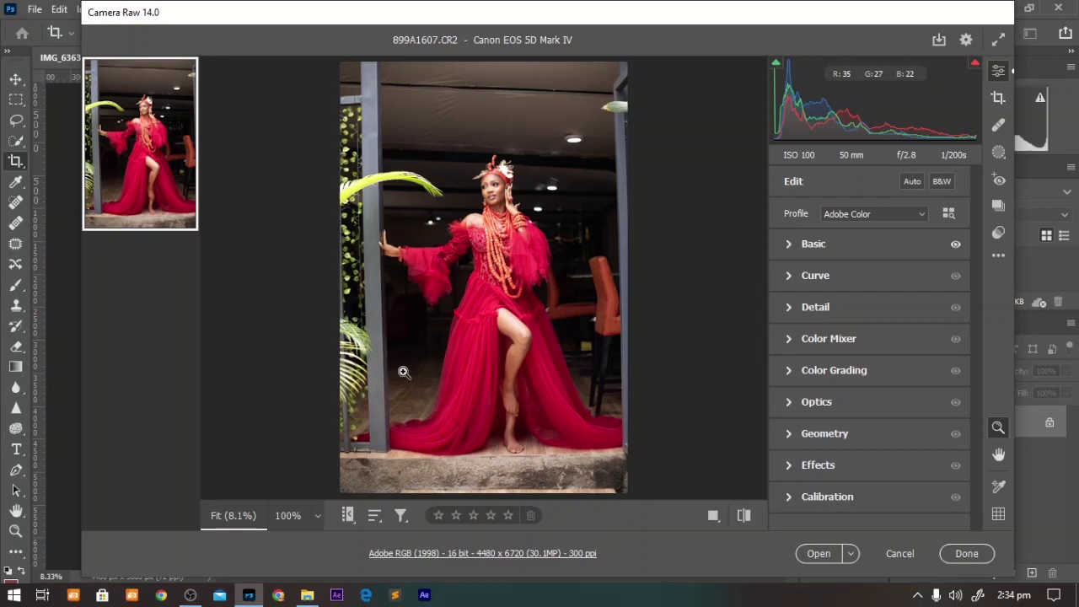
Set Camera Raw's workflow to Adobe RGB (1998) at 16 Bits/Channel and confirm
left_click(428, 558)
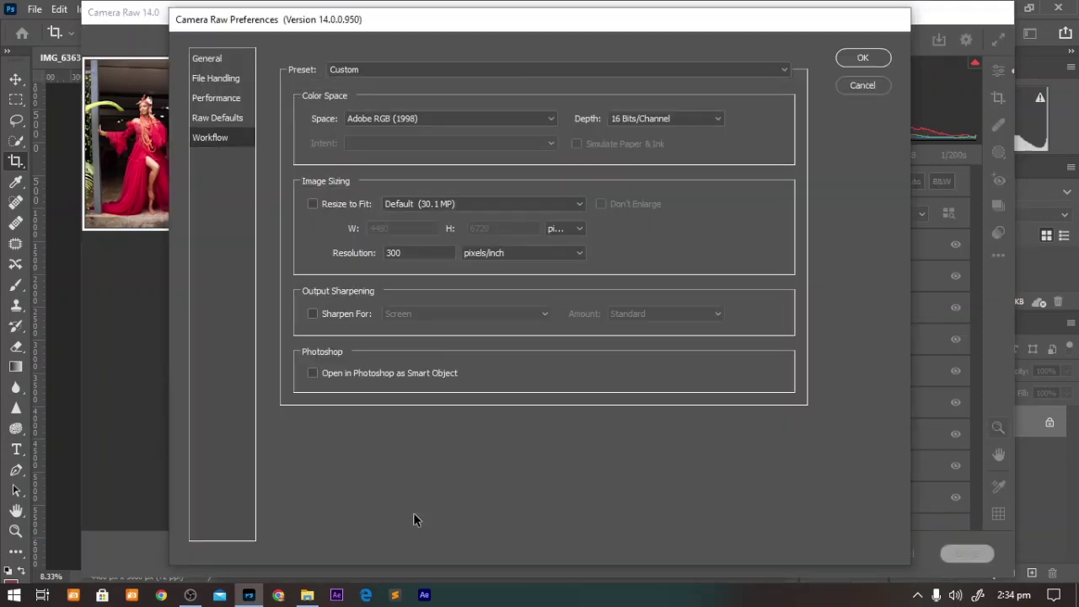
left_click(849, 83)
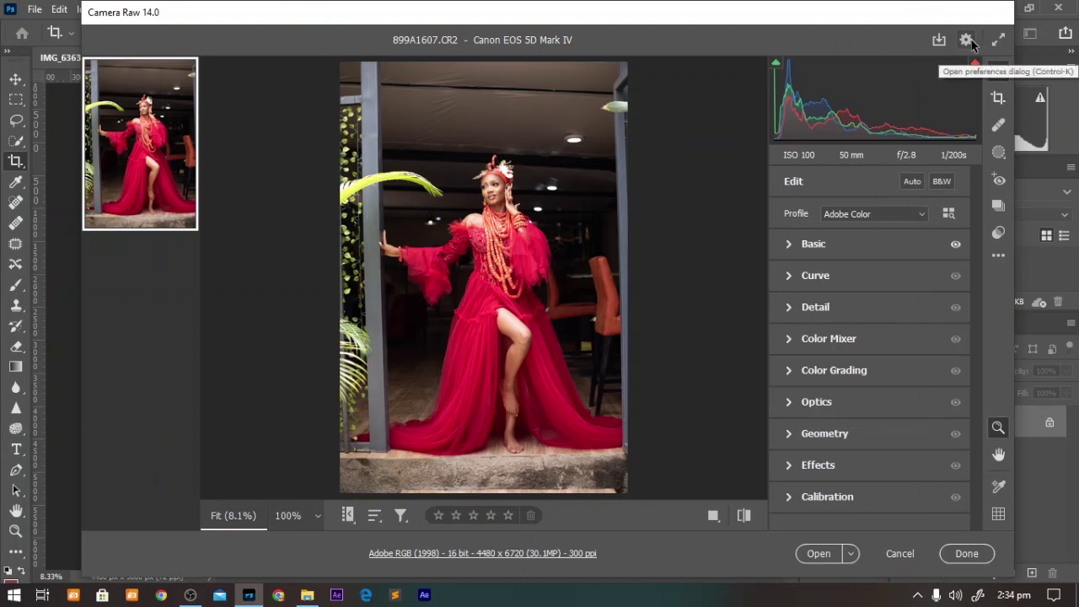
left_click(967, 39)
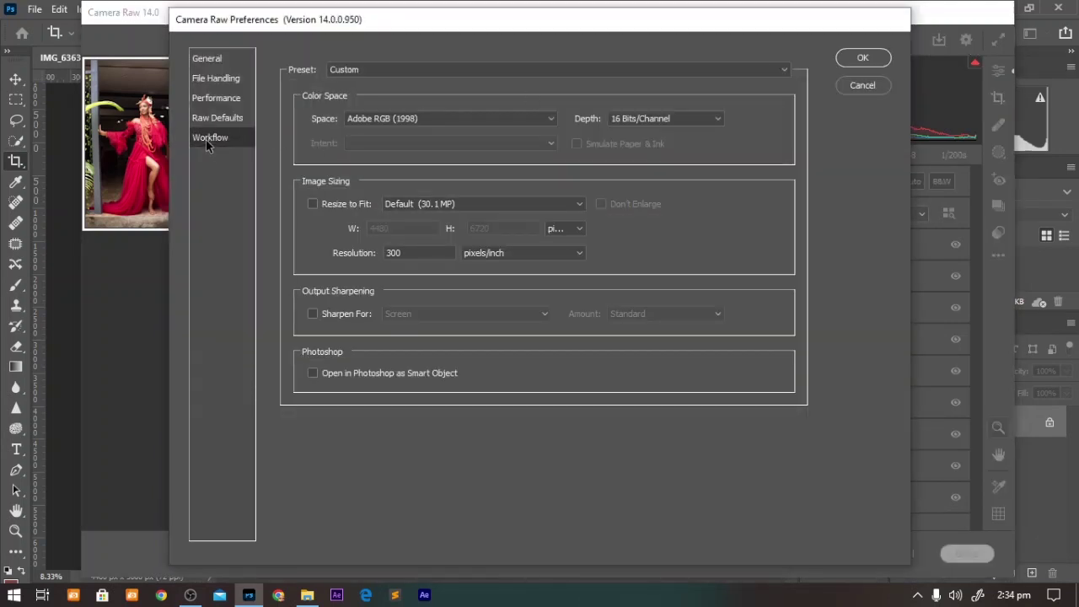
scroll(390, 121, "down", 3)
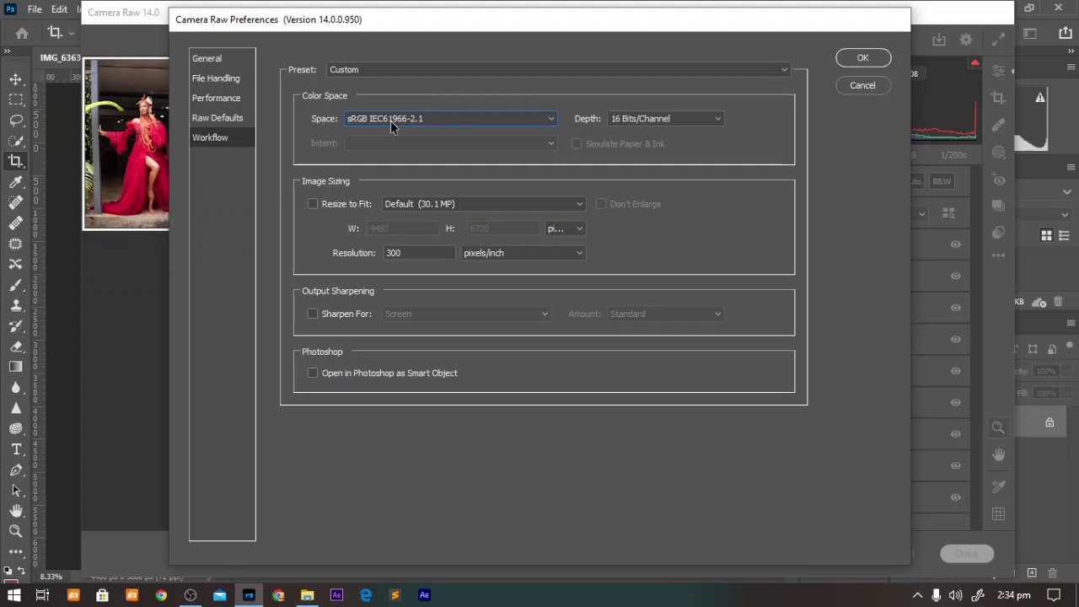
left_click(391, 121)
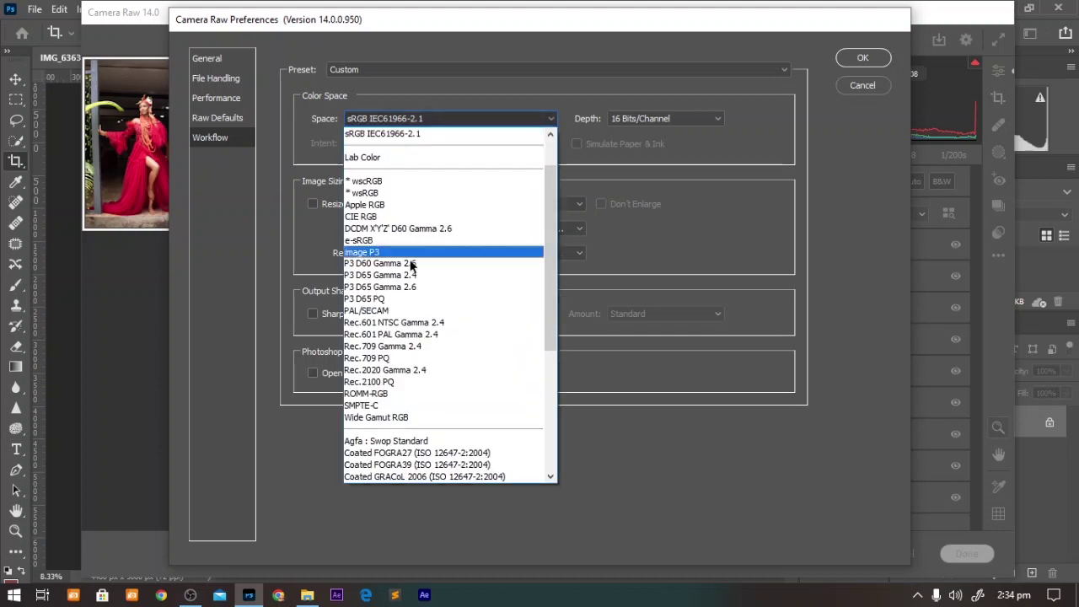
scroll(387, 165, "up", 2)
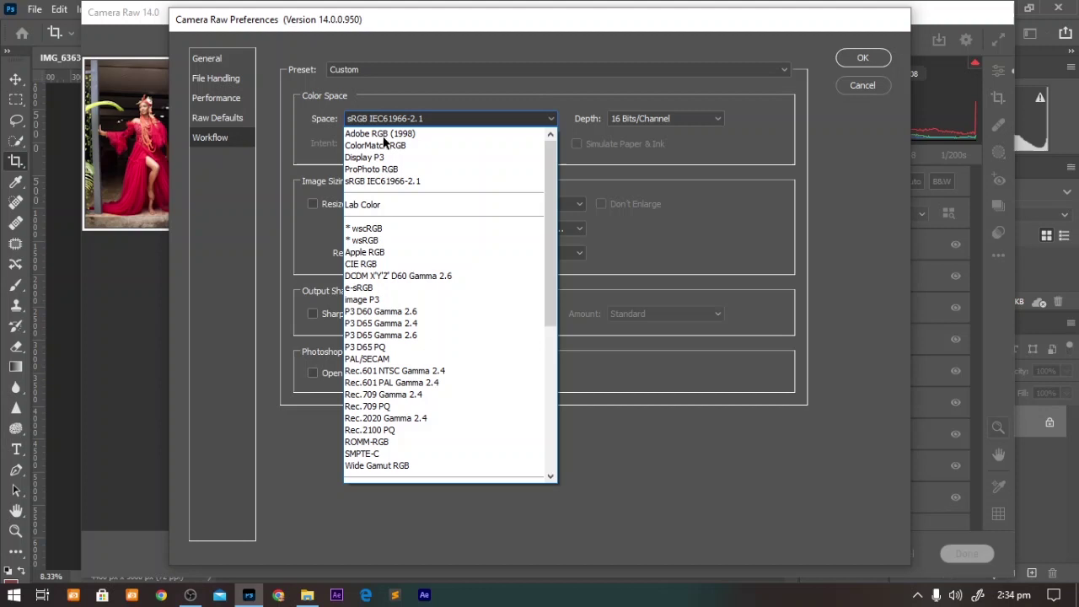
left_click(386, 135)
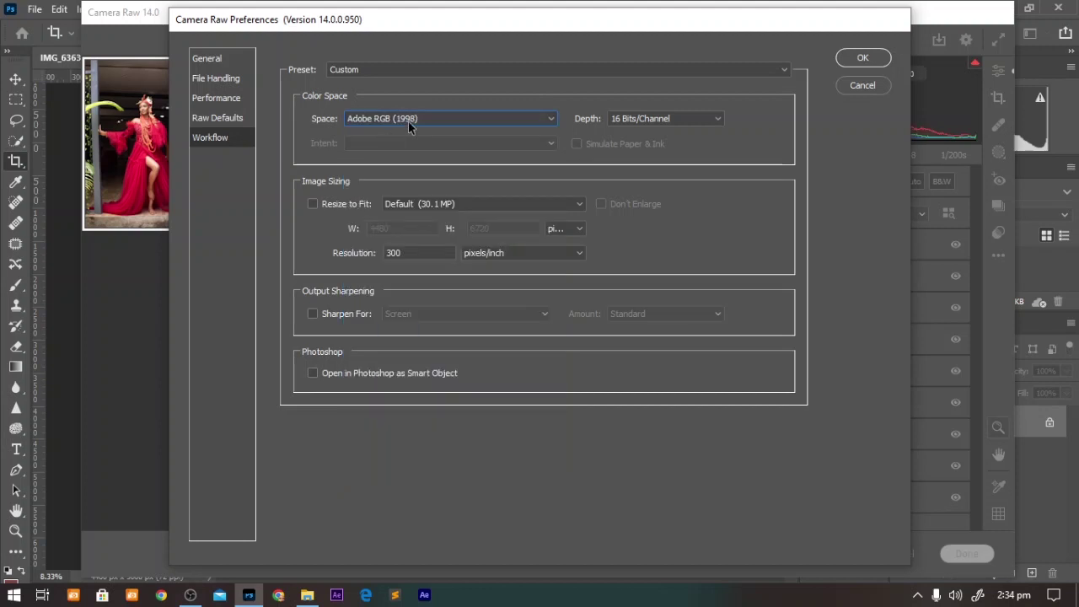
left_click(680, 119)
left_click(658, 146)
left_click(851, 57)
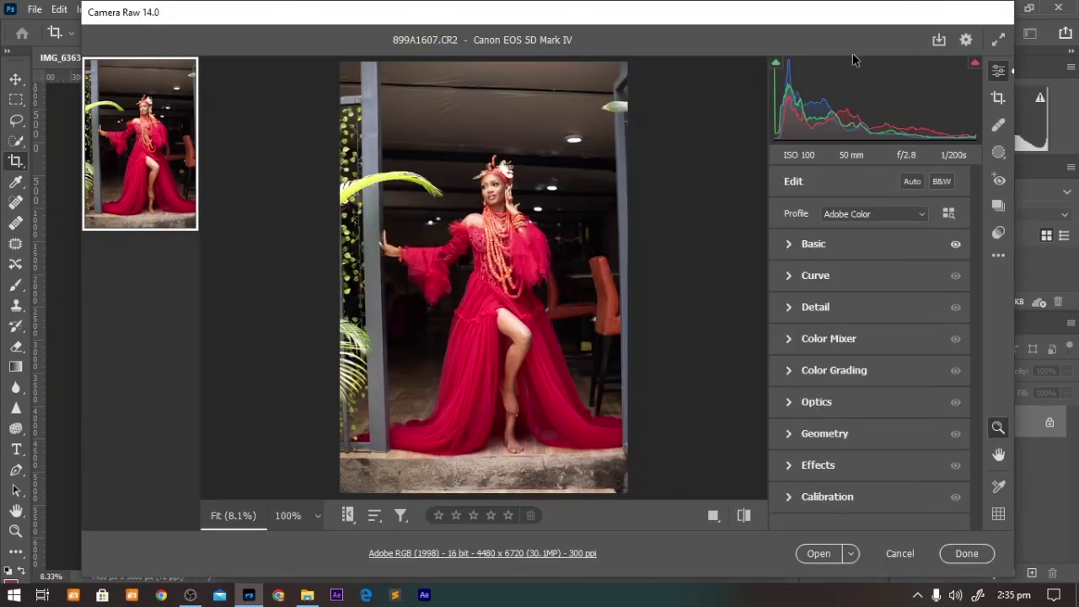
Open 899A1607.CR2 in Photoshop, then set IMG_6362's Save As to JPEG with embedded ICC profile
left_click(814, 552)
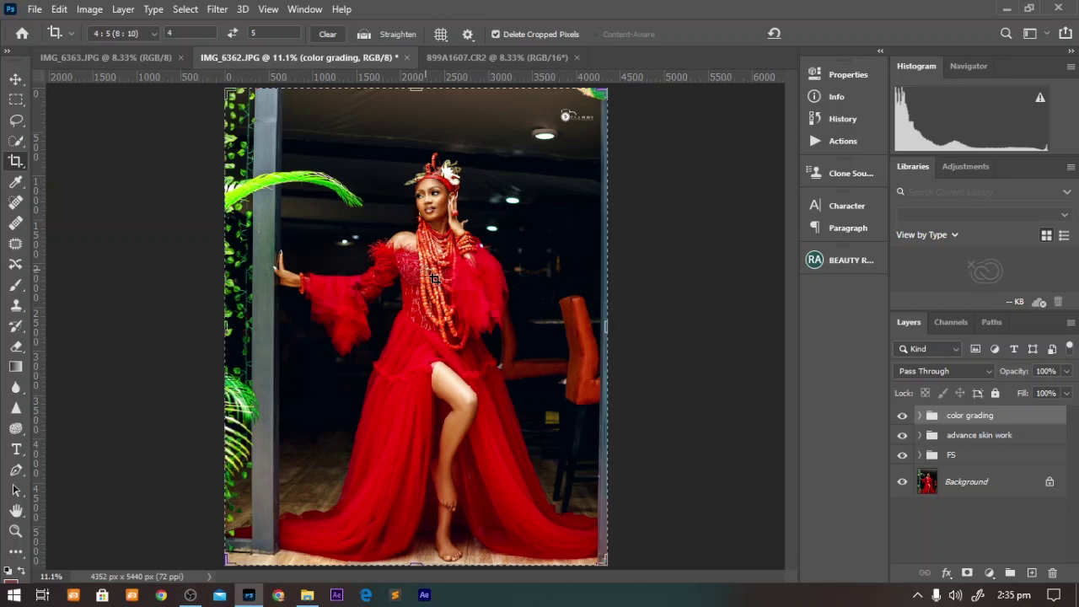
left_click(38, 9)
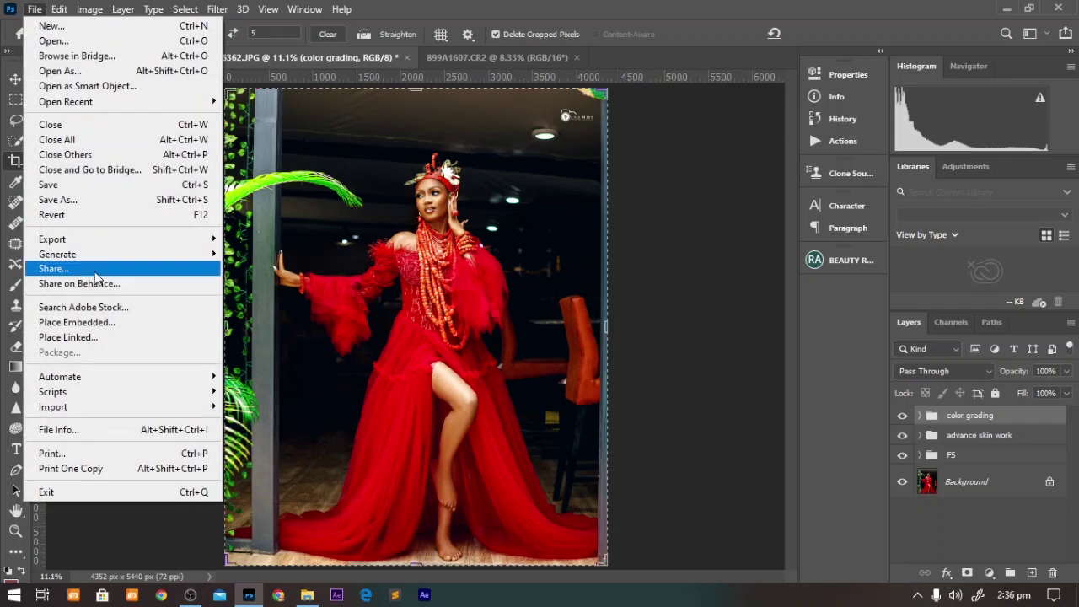
left_click(76, 199)
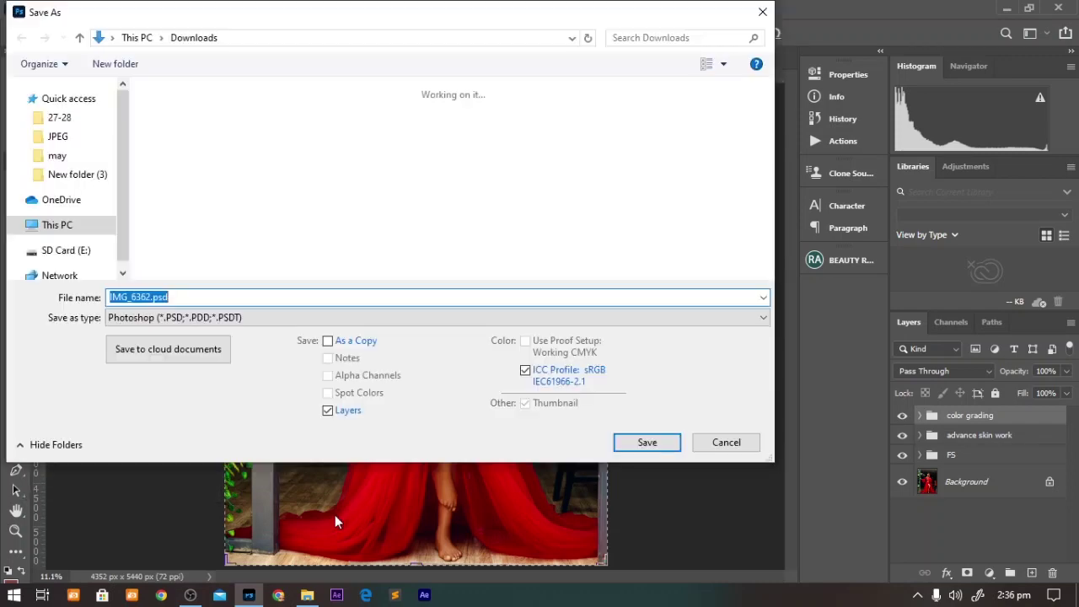
left_click(525, 371)
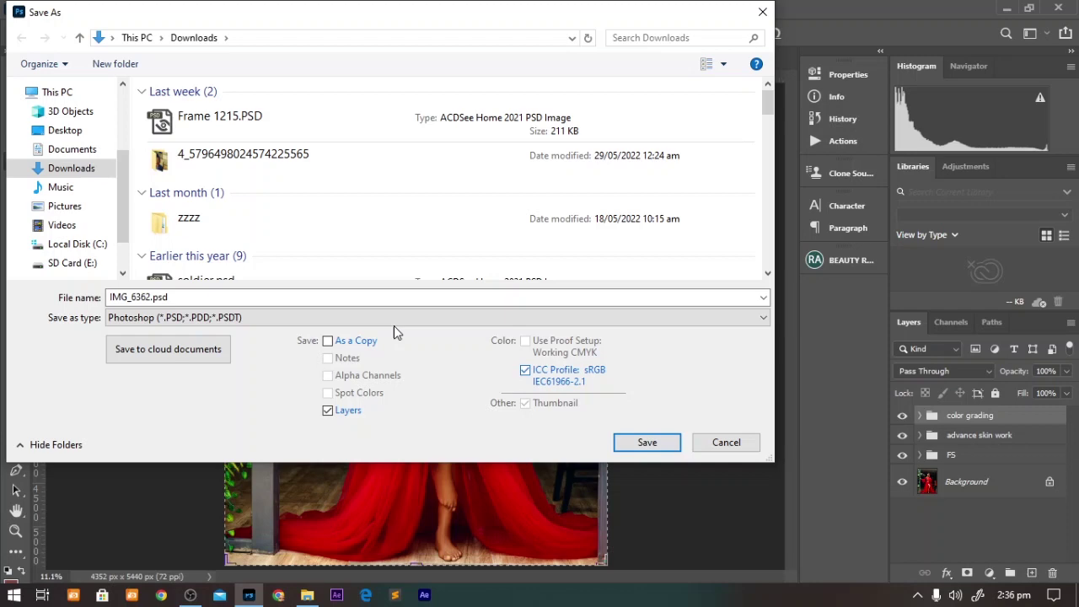
left_click(358, 317)
left_click(285, 439)
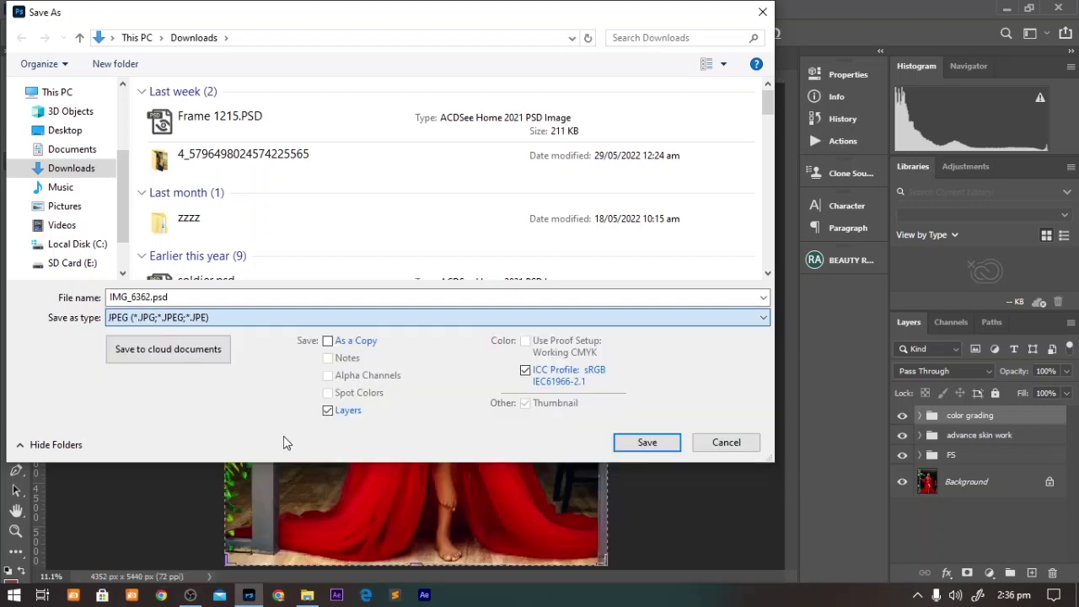
Cancel Save As, then in Export As enable sRGB conversion, embedded profile and copyright metadata, and cancel
left_click(713, 444)
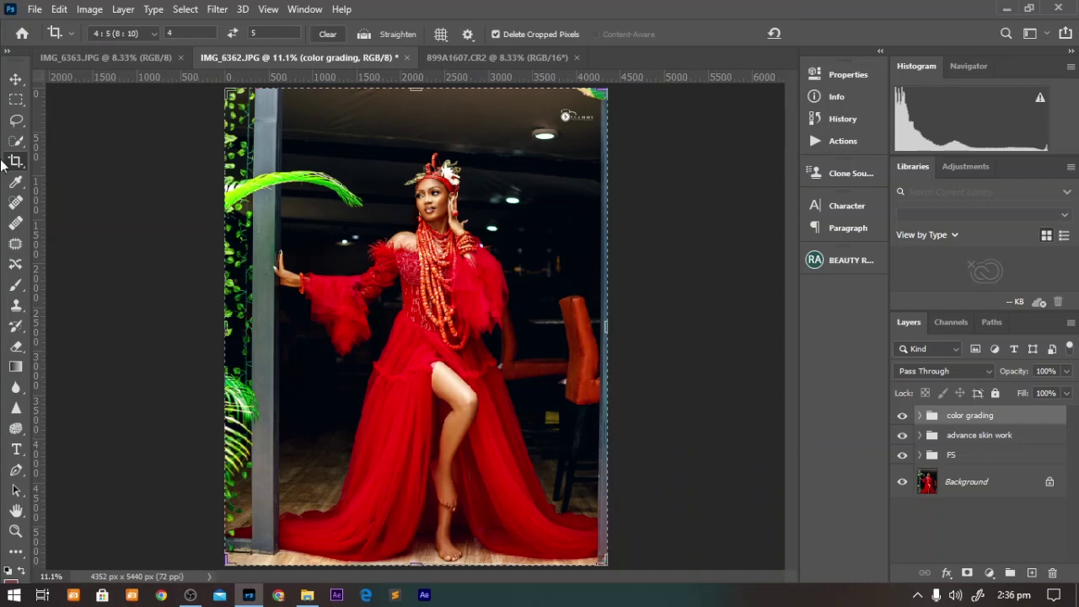
left_click(35, 9)
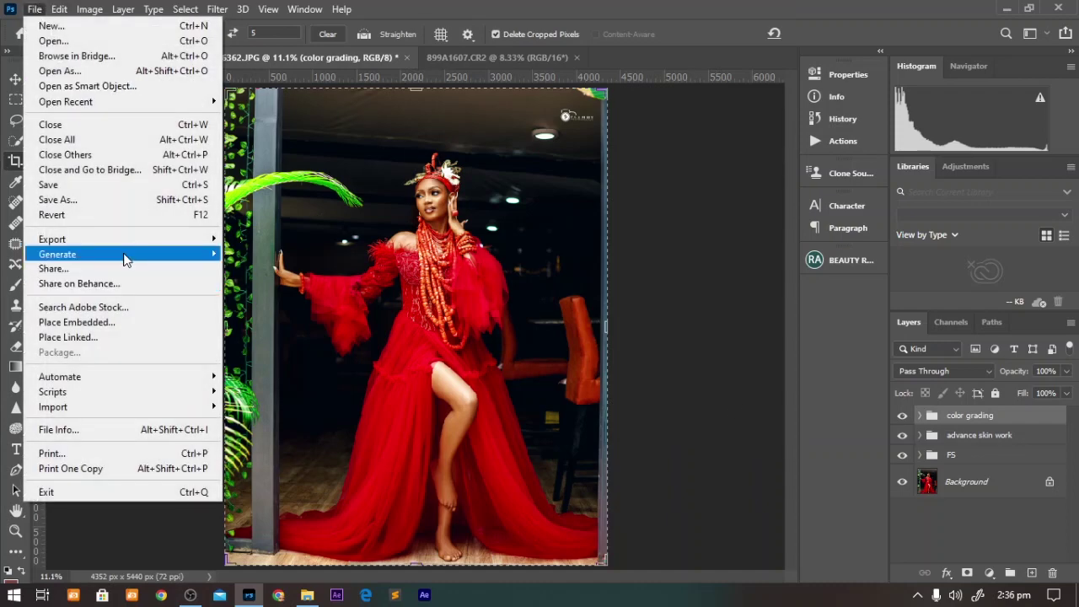
mouse_move(127, 244)
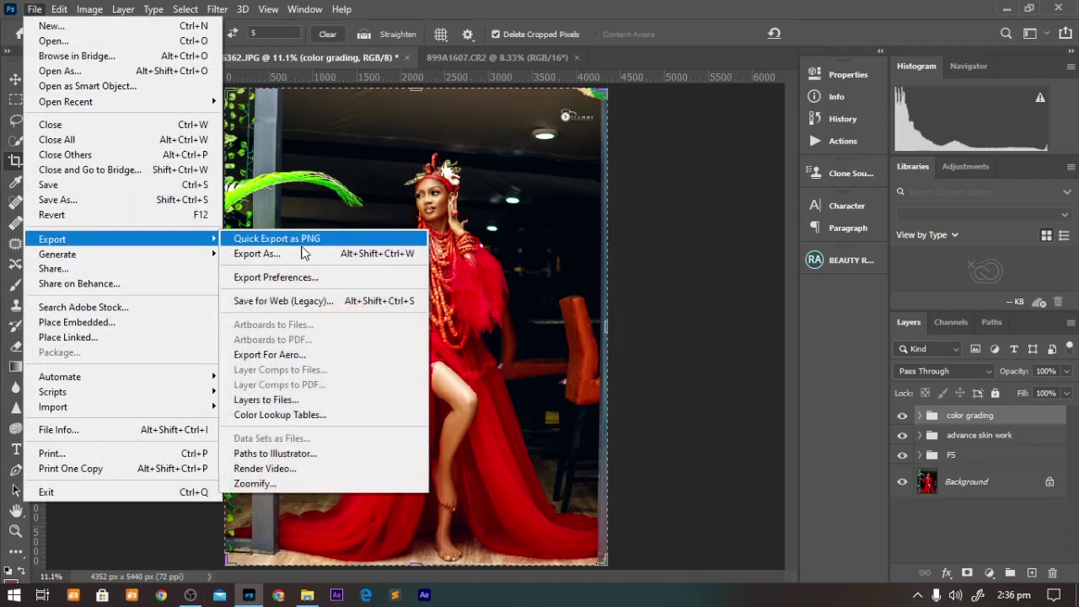
left_click(266, 243)
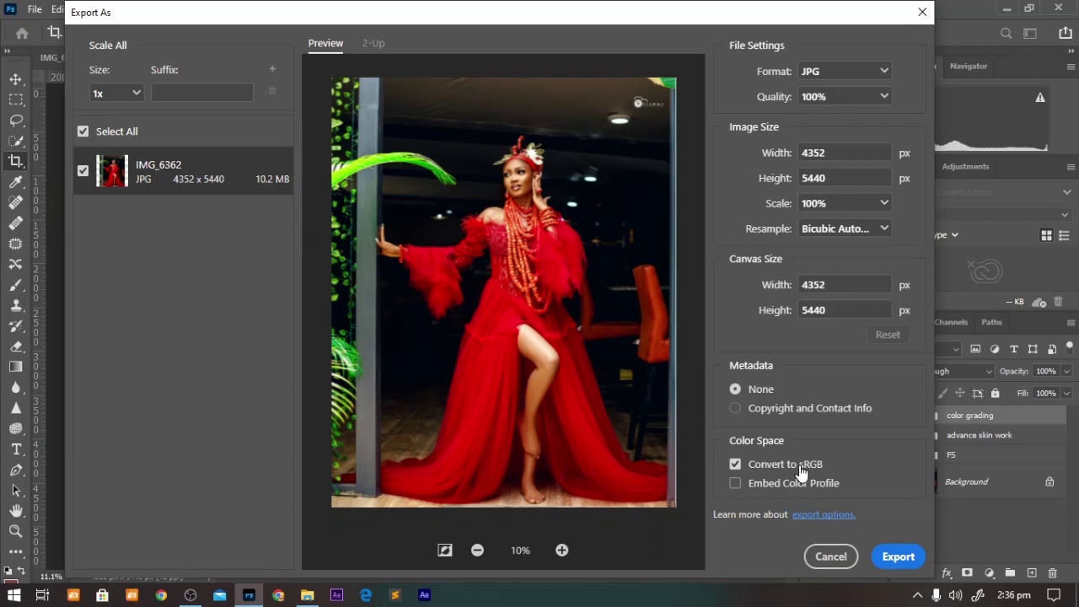
left_click(735, 464)
left_click(735, 465)
left_click(735, 486)
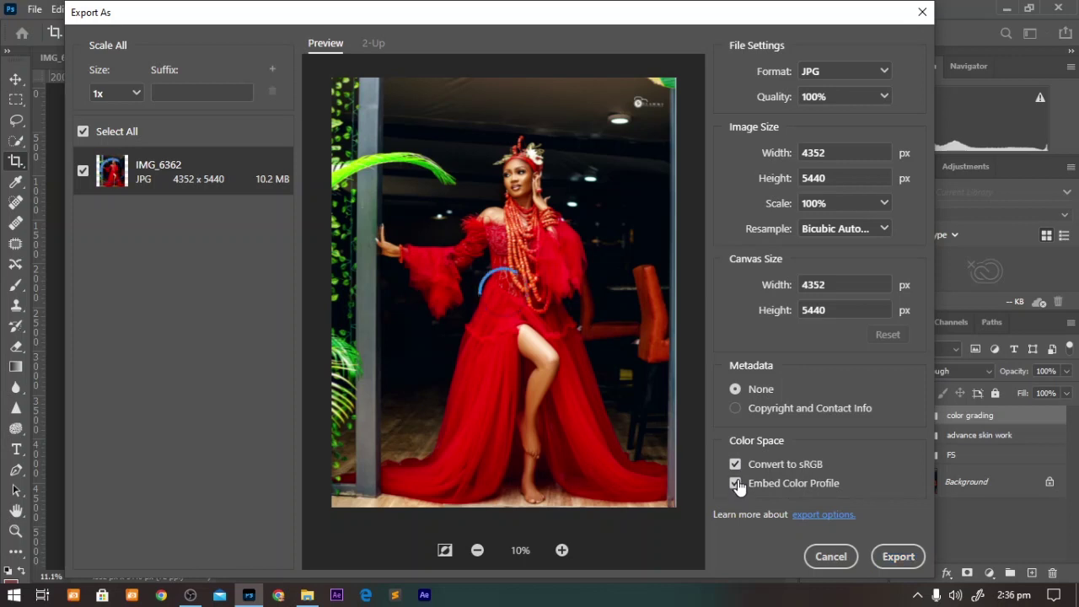
left_click(736, 409)
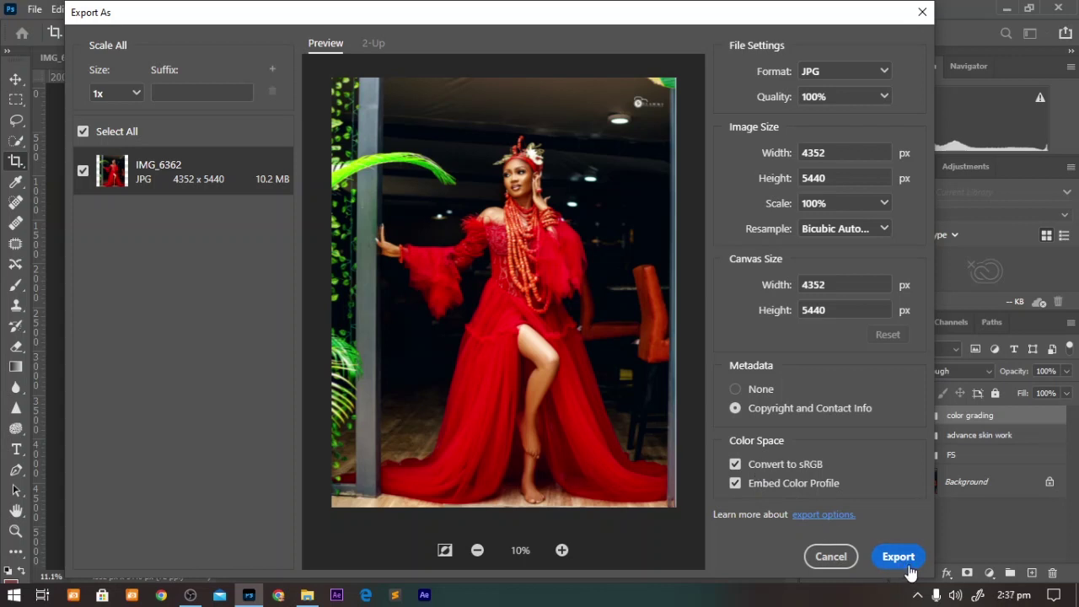
left_click(831, 558)
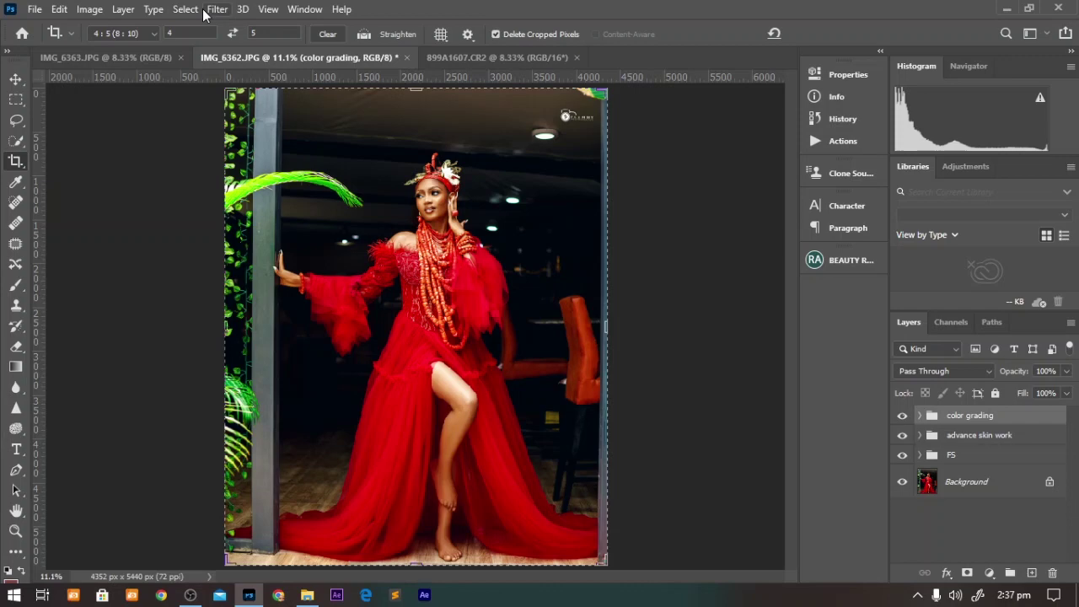
Check Save for Web (Legacy) JPEG quality 100 with Bicubic Sharper resampling, closing without saving
left_click(34, 12)
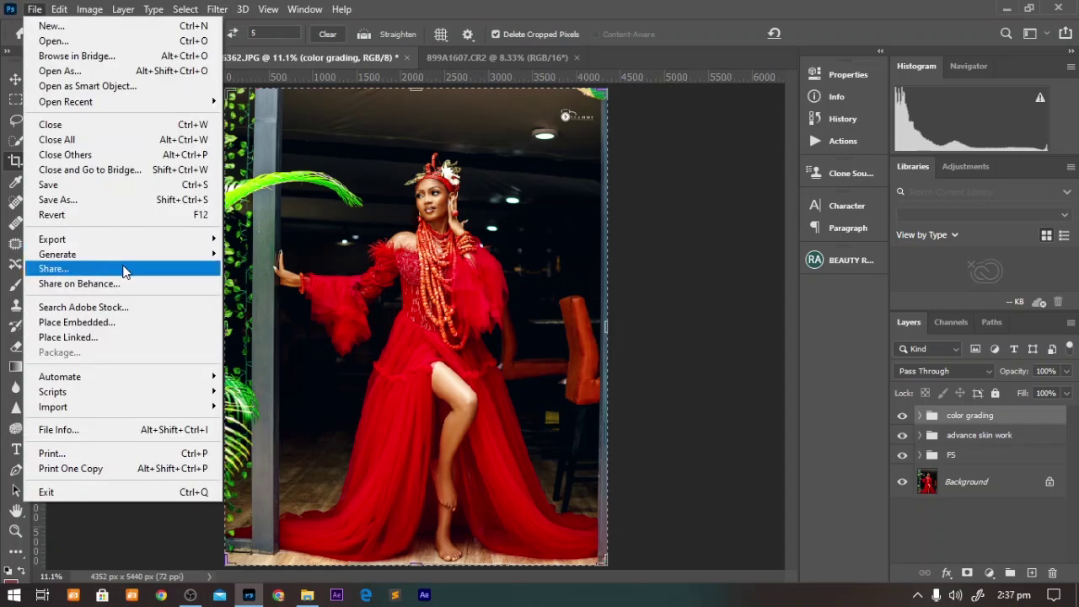
mouse_move(137, 239)
left_click(305, 306)
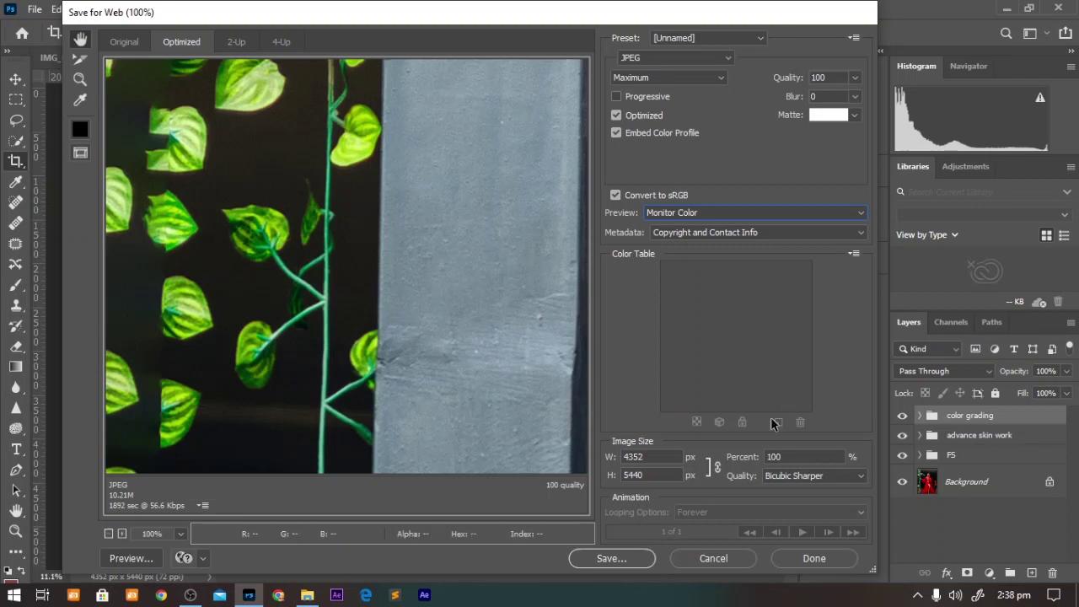
left_click(781, 475)
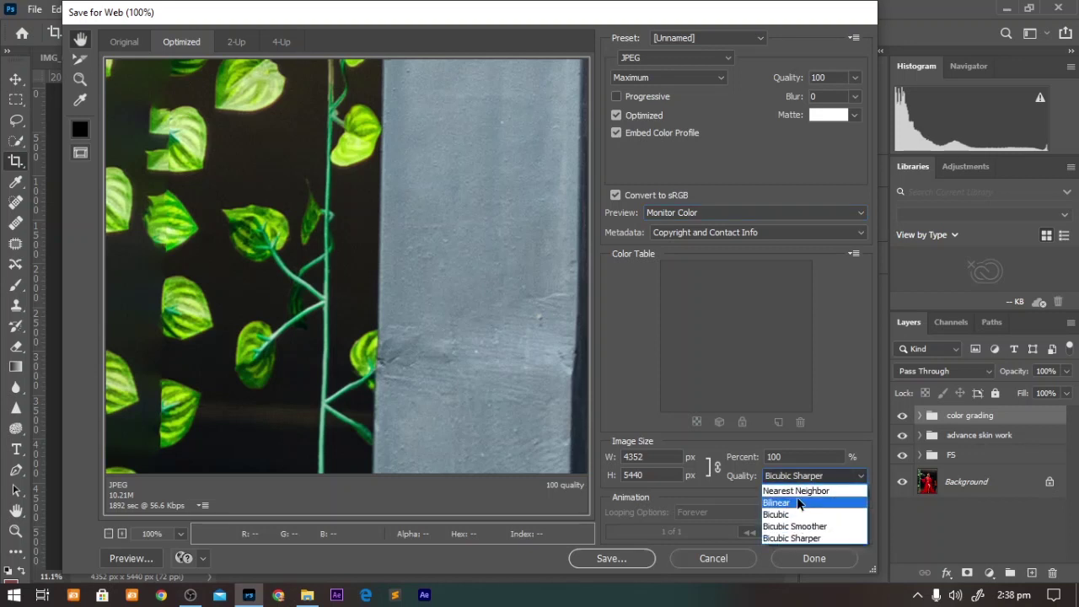
left_click(794, 542)
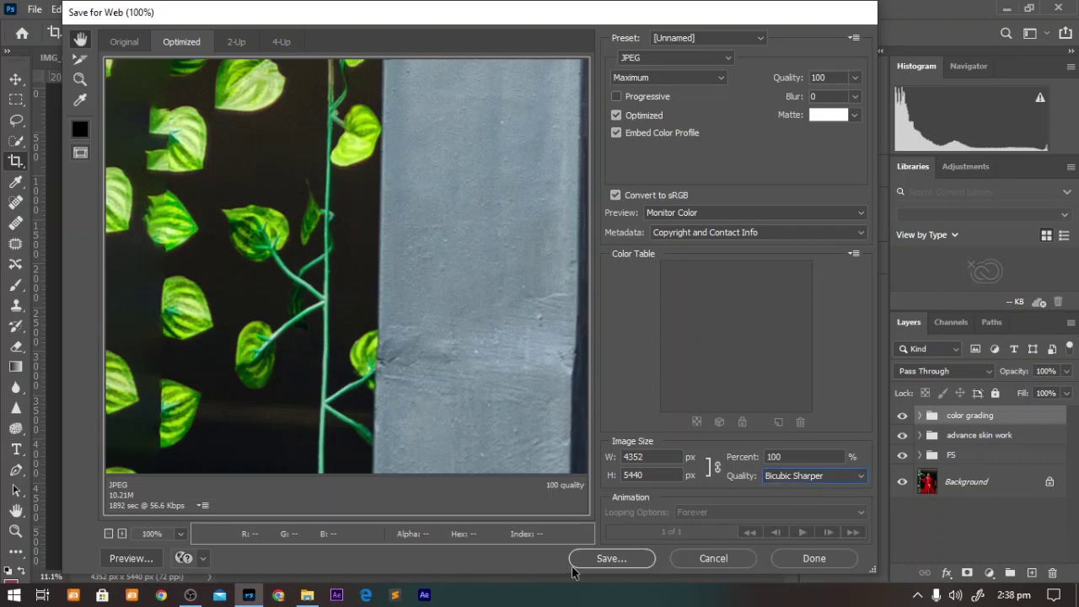
left_click(697, 558)
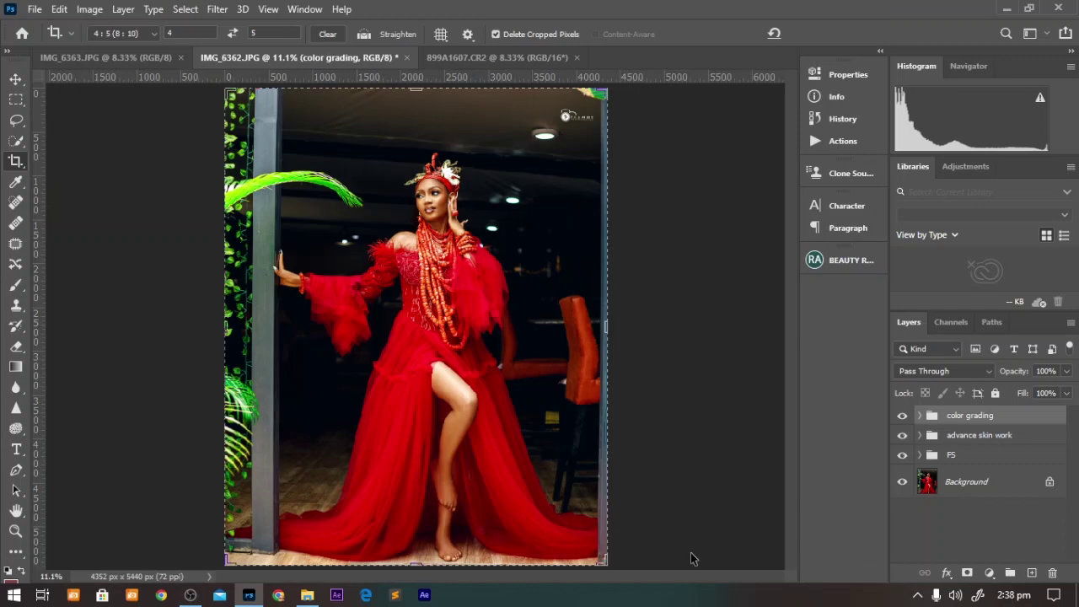
In Color Settings, keep the North America General Purpose 2 preset and enable Ask When Pasting
left_click(59, 10)
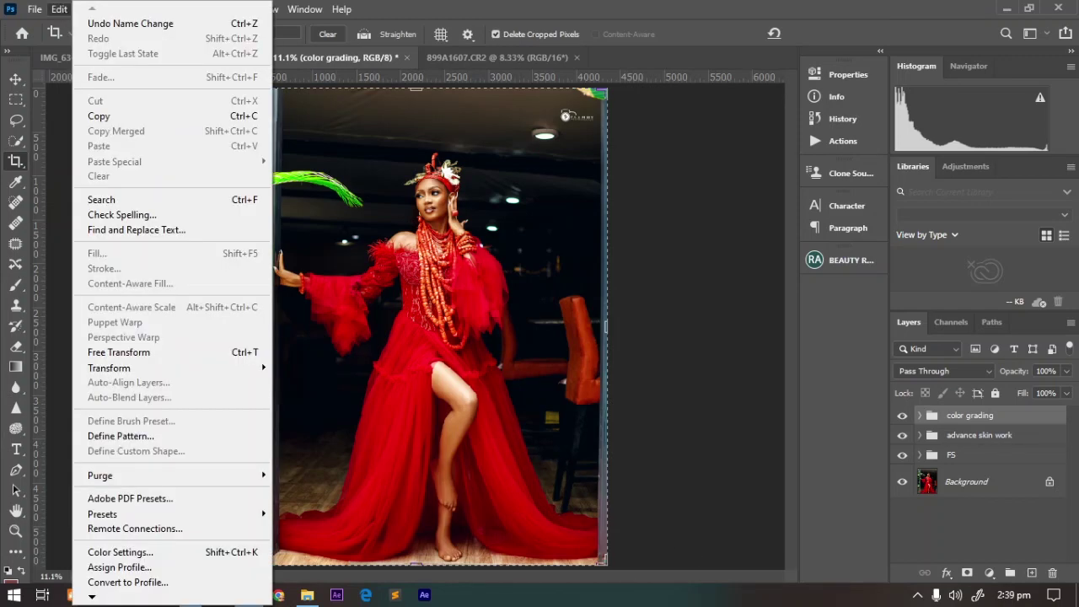
left_click(121, 552)
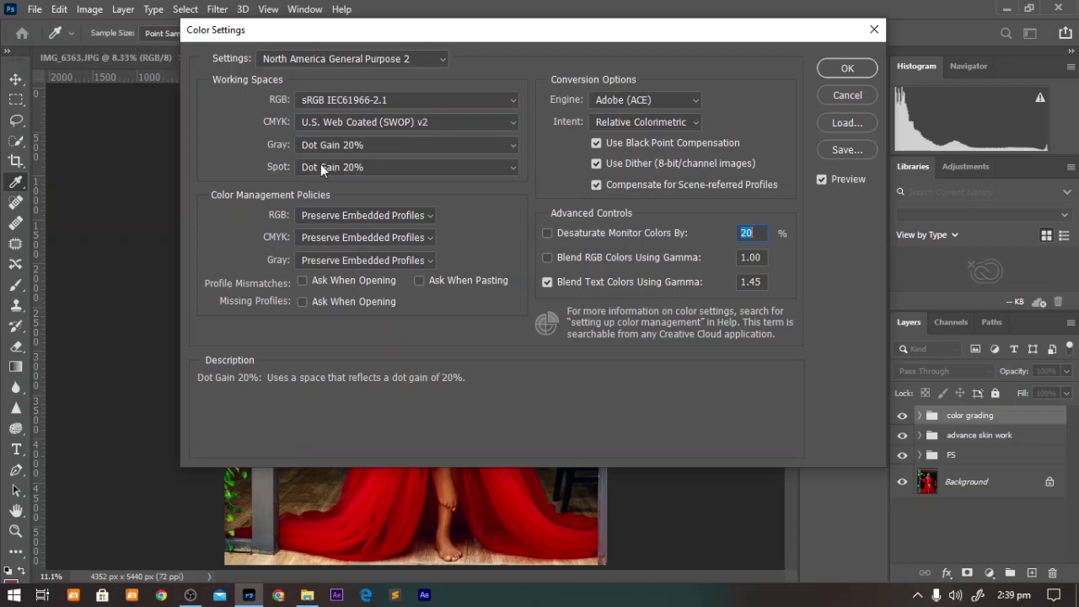
left_click(323, 58)
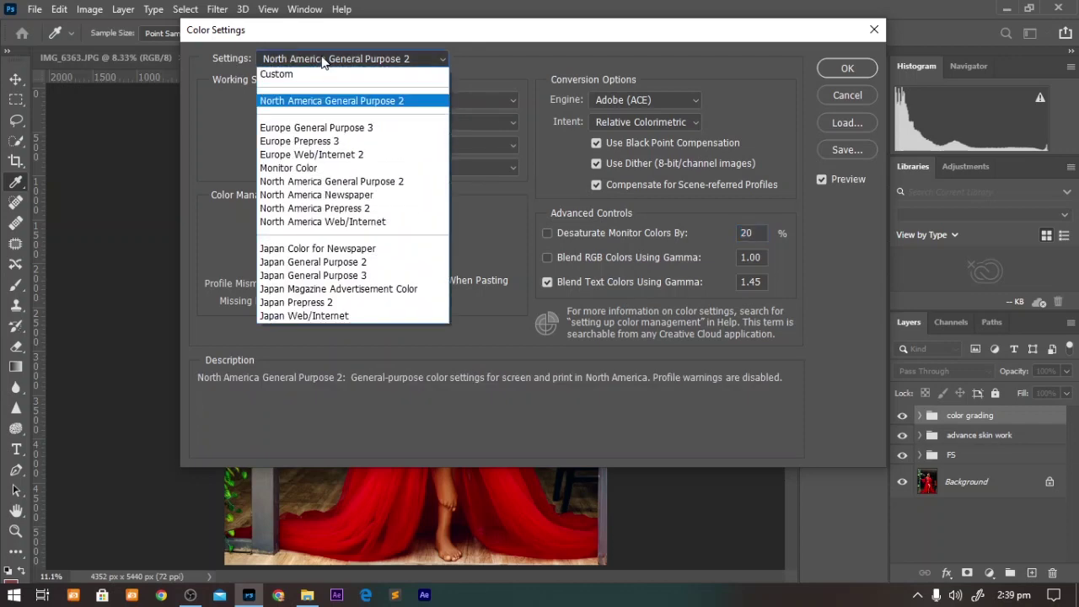
left_click(314, 102)
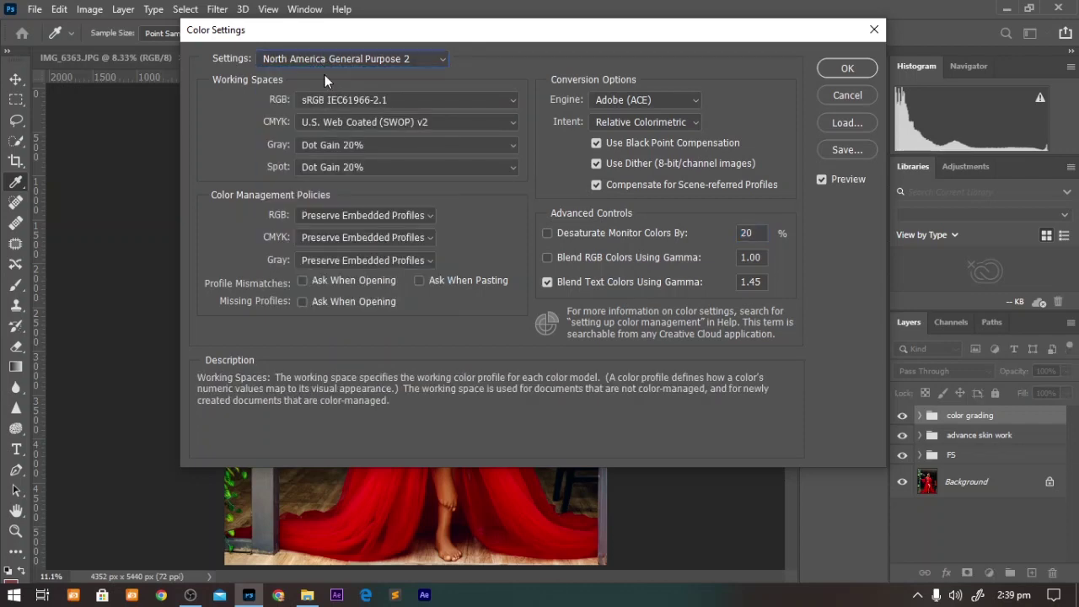
left_click(421, 284)
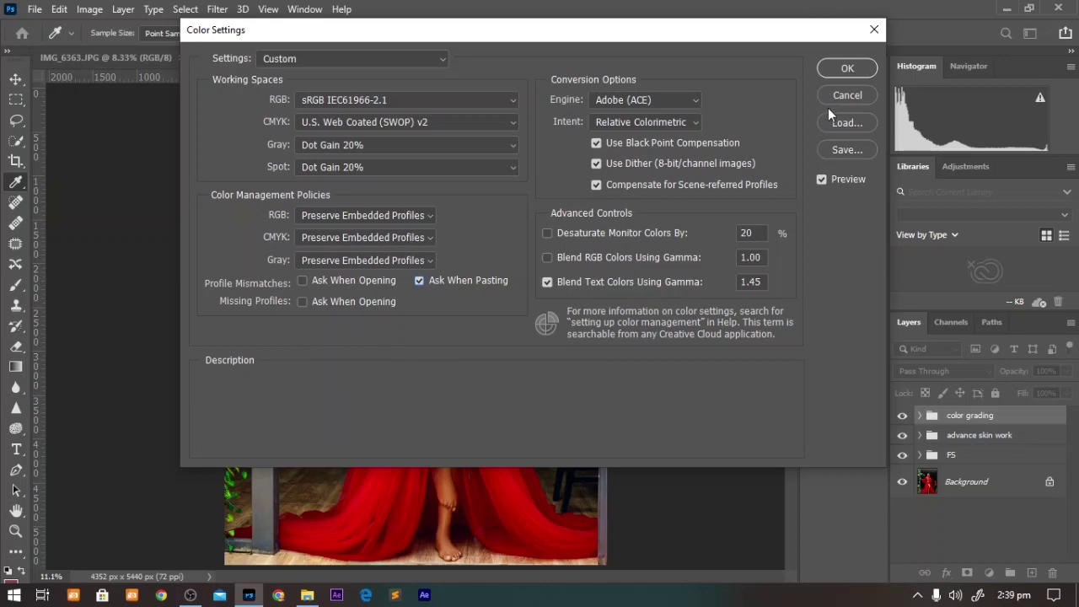
left_click(832, 75)
key("c")
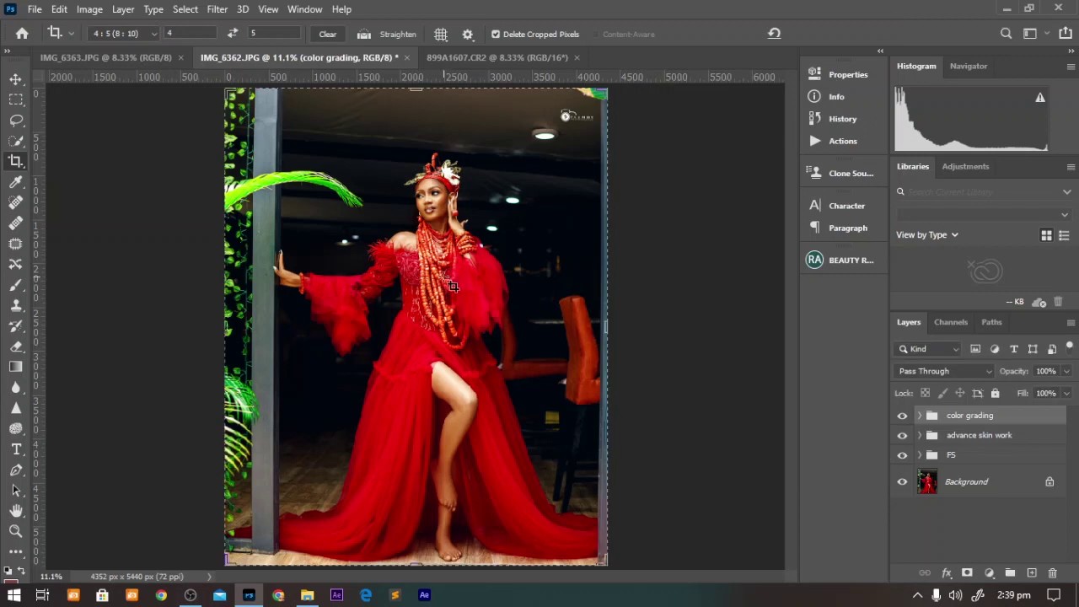